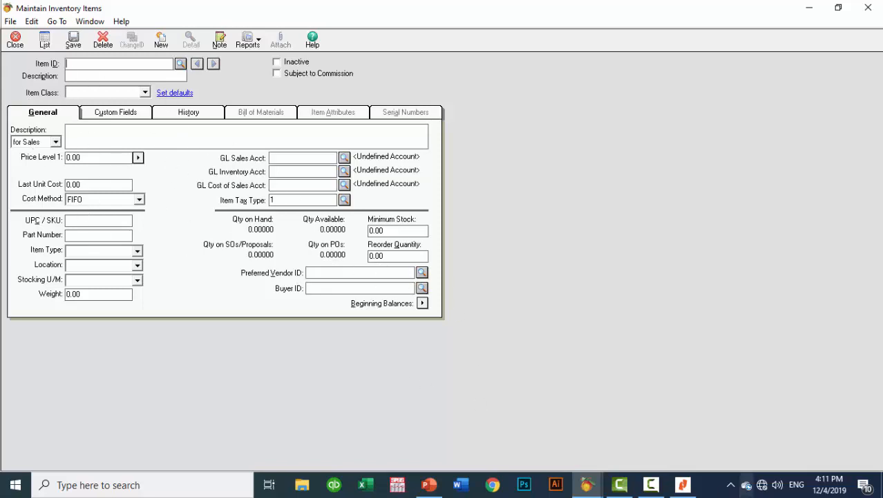
Switch to Nitro Reader and copy the item ID RC from the inventory item table in the setup PDF.
left_click(683, 484)
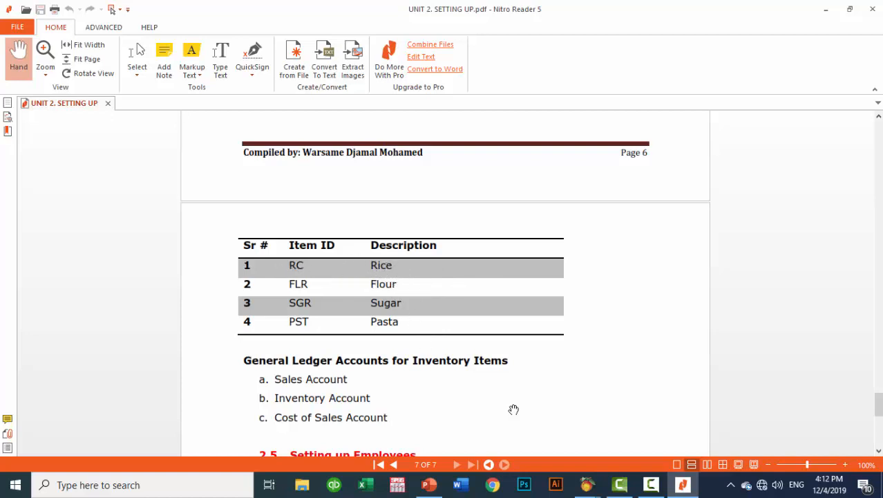
left_click(591, 486)
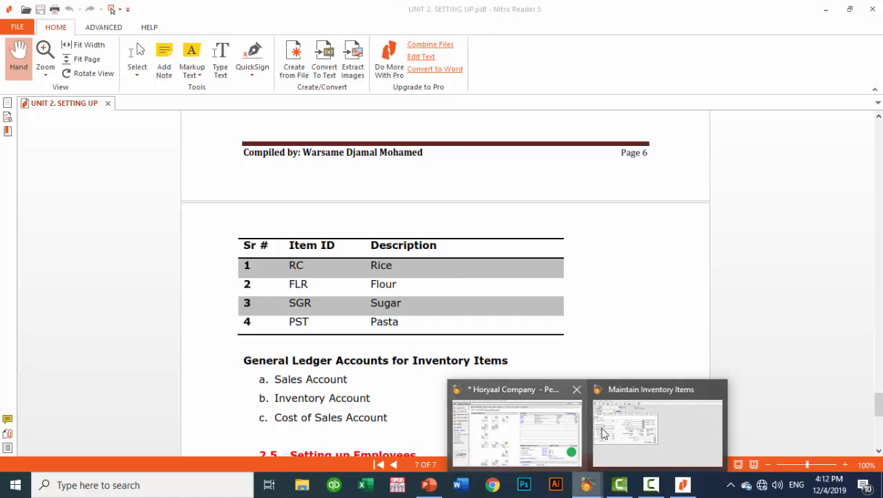
left_click(653, 423)
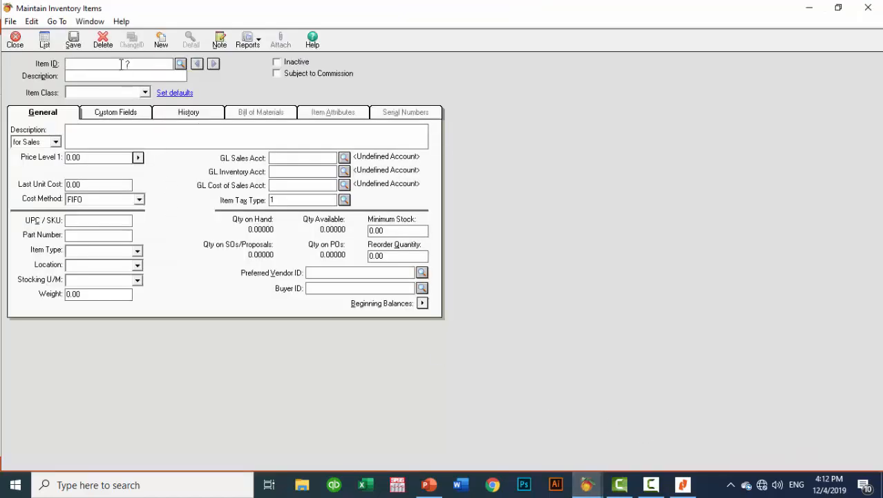
left_click(683, 484)
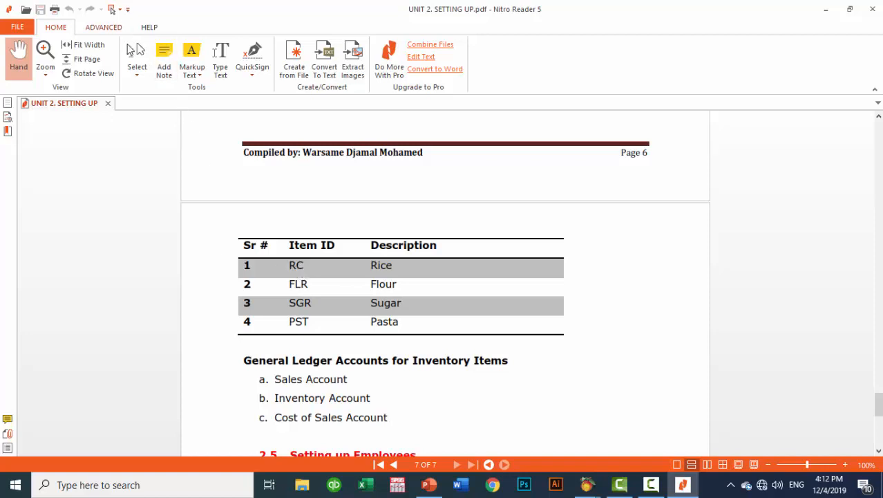
left_click(137, 52)
double_click(298, 268)
key("ctrl+c")
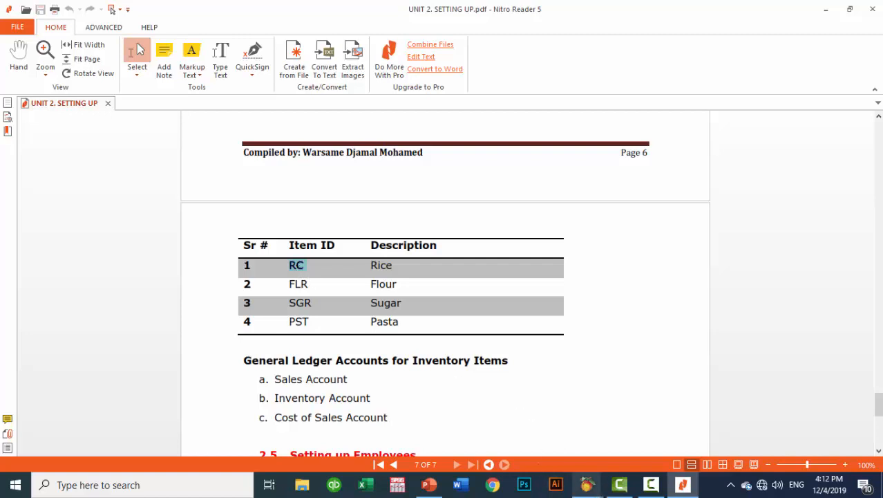
Return to Peachtree's Maintain Inventory Items and enter item ID RC with description Rice and item class Stock item.
mouse_move(598, 497)
left_click(660, 432)
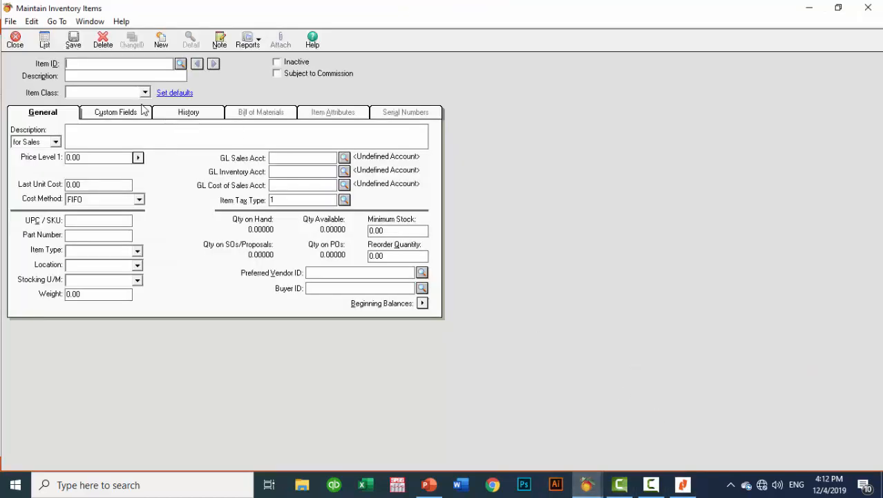
key("ctrl+v")
left_click(90, 76)
left_click(145, 92)
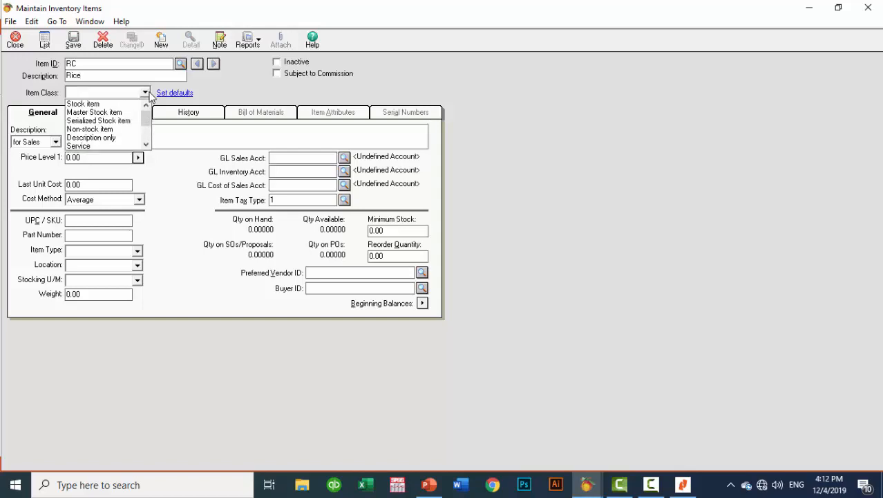
left_click(83, 104)
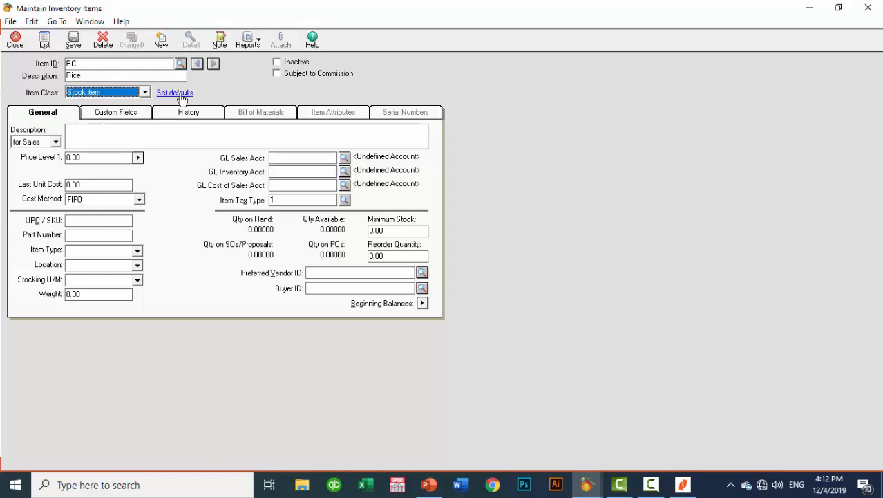
Set the rice item's sales prices to 25 for Price Level 1, 24 for Level 2 and 23 for Level 3.
left_click(137, 158)
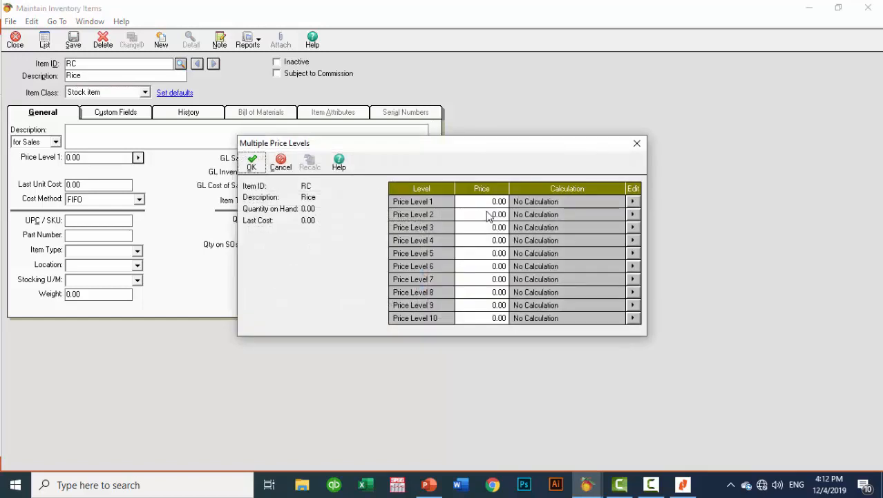
left_click(490, 206)
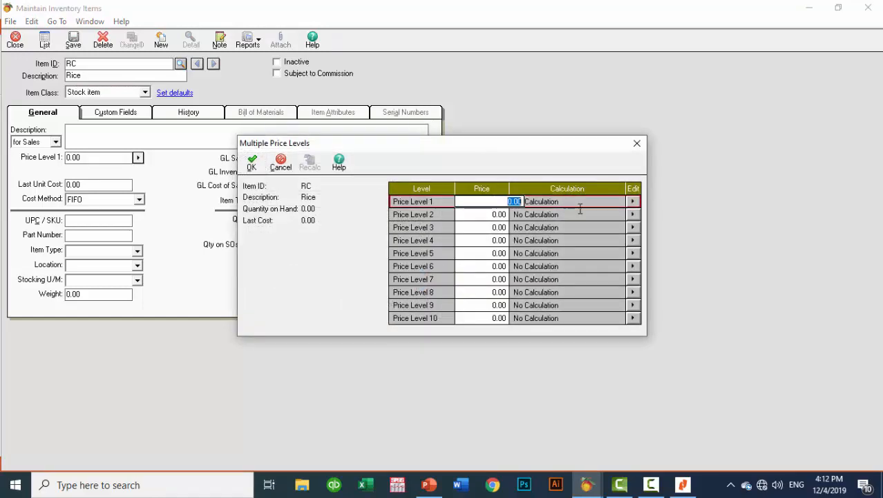
type("25")
left_click(483, 214)
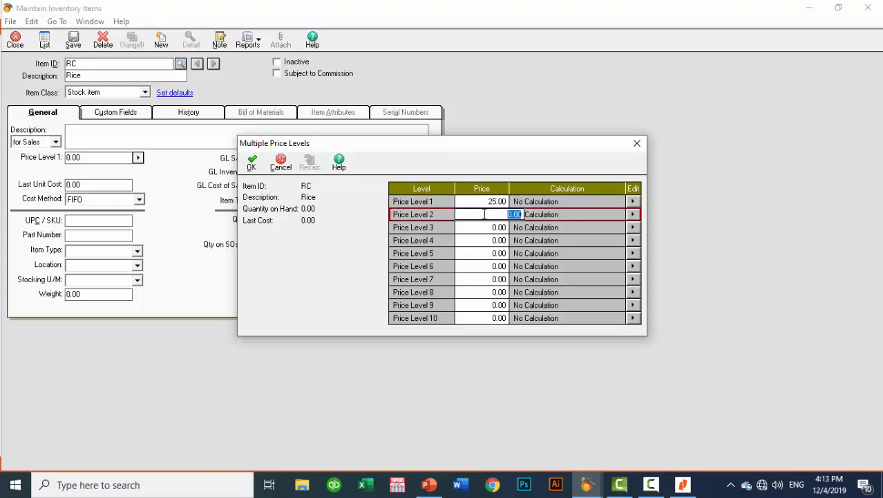
type("24")
left_click(492, 227)
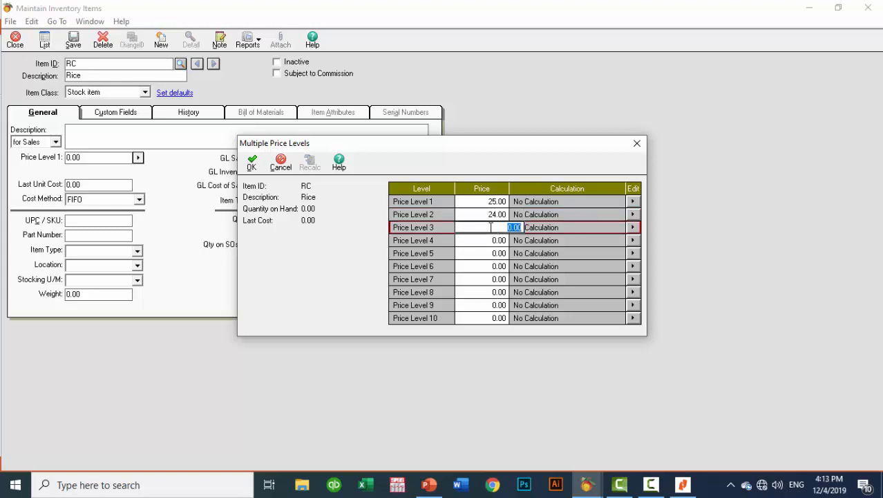
type("23")
key("Tab")
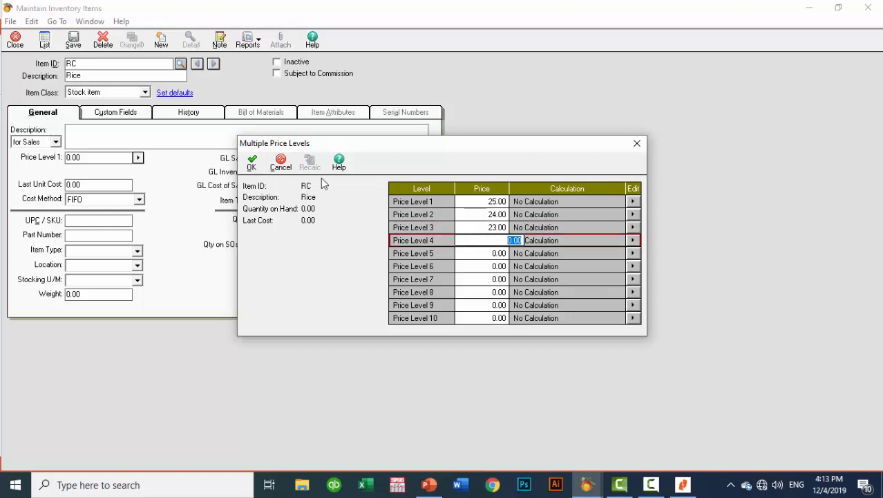
left_click(252, 163)
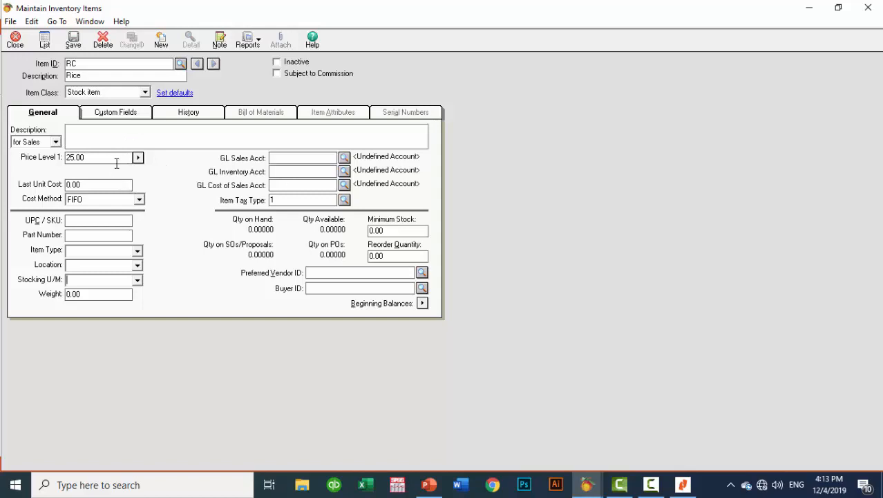
Set the rice item's last unit cost to 20 and its cost method to Average.
left_click_drag(91, 182, 35, 175)
type("20")
left_click(112, 199)
left_click(103, 185)
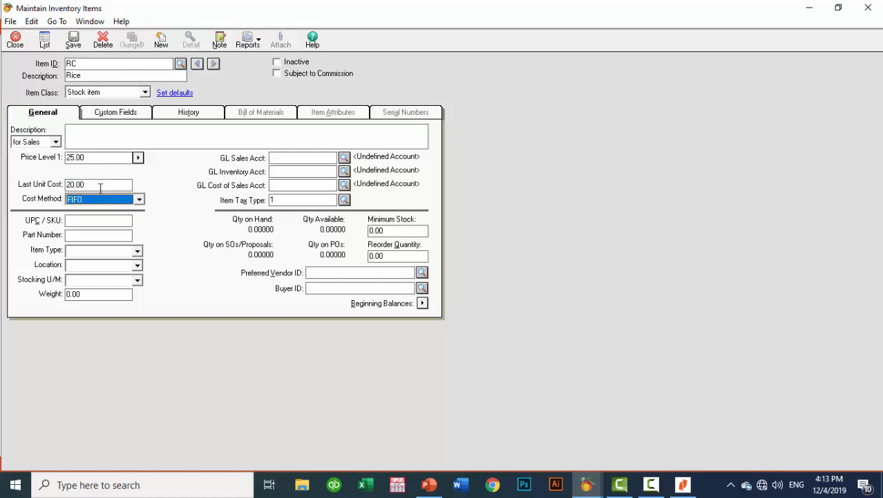
left_click(139, 200)
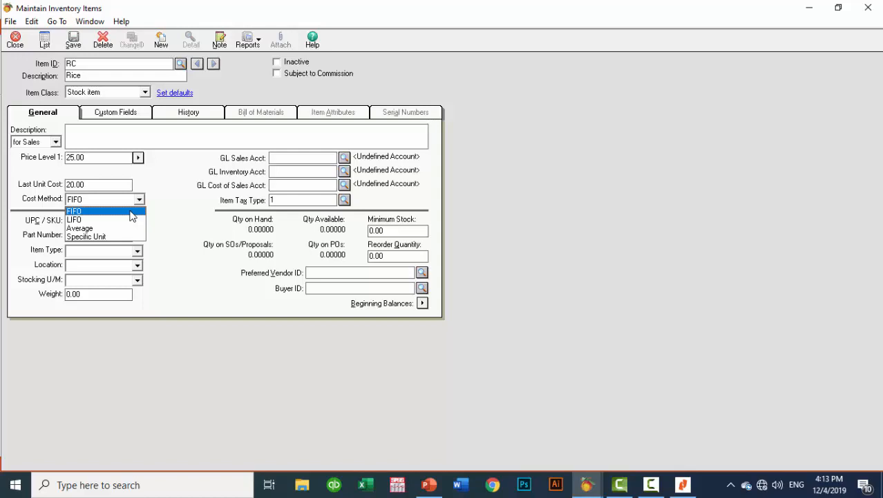
left_click(110, 228)
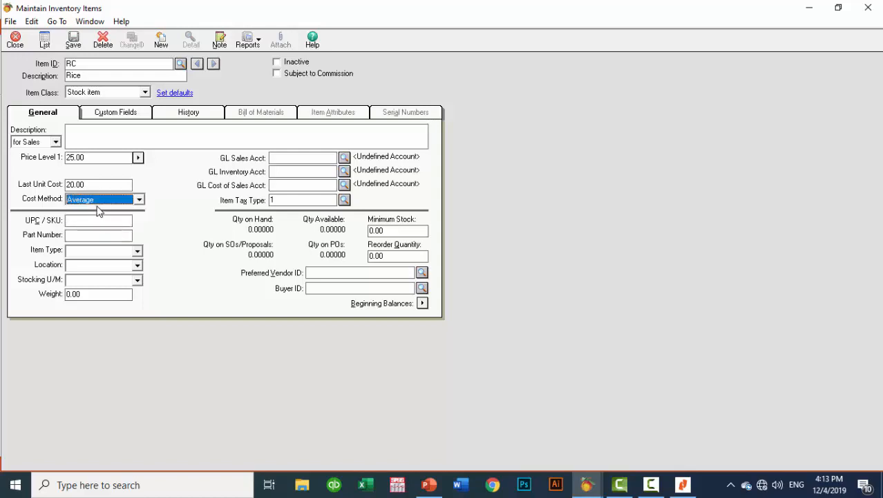
Fill in the item type Food, location isha boora, stocking unit KG and weight 25.
left_click(107, 221)
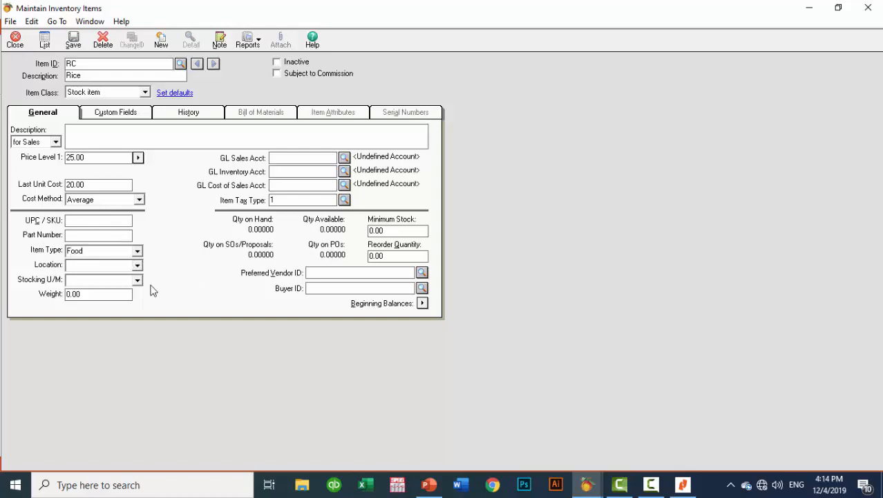
left_click(70, 265)
left_click(83, 296)
type("2")
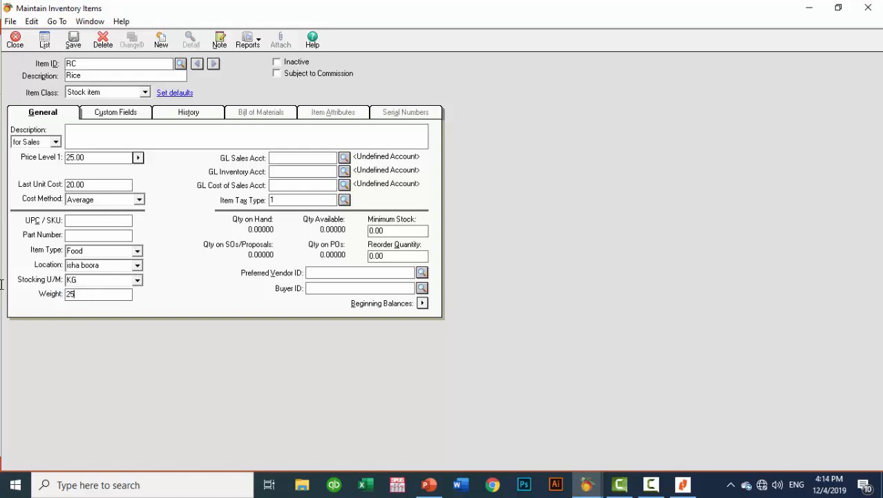
type("5")
Switch to Nitro Reader and review the general ledger accounts listed for inventory items in the setup PDF.
left_click(316, 160)
left_click(682, 484)
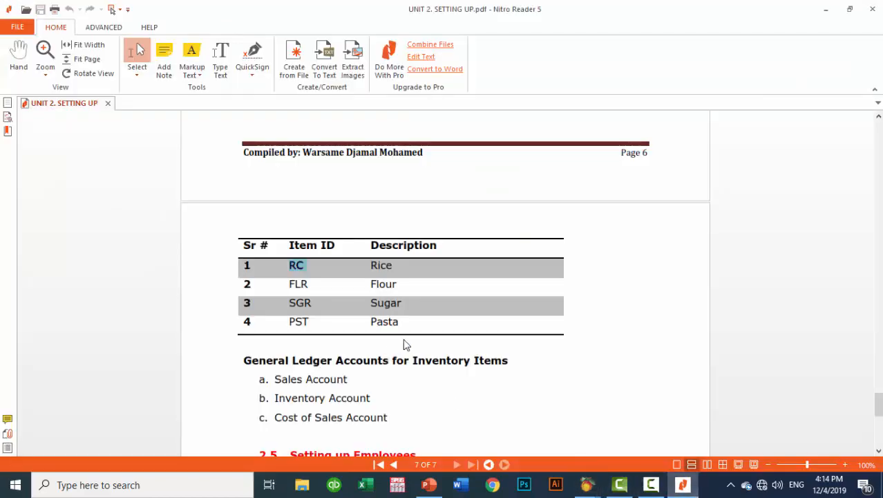
left_click(280, 380)
mouse_move(280, 381)
left_mouse_down()
mouse_move(386, 385)
mouse_move(264, 374)
left_mouse_up()
left_click(321, 381)
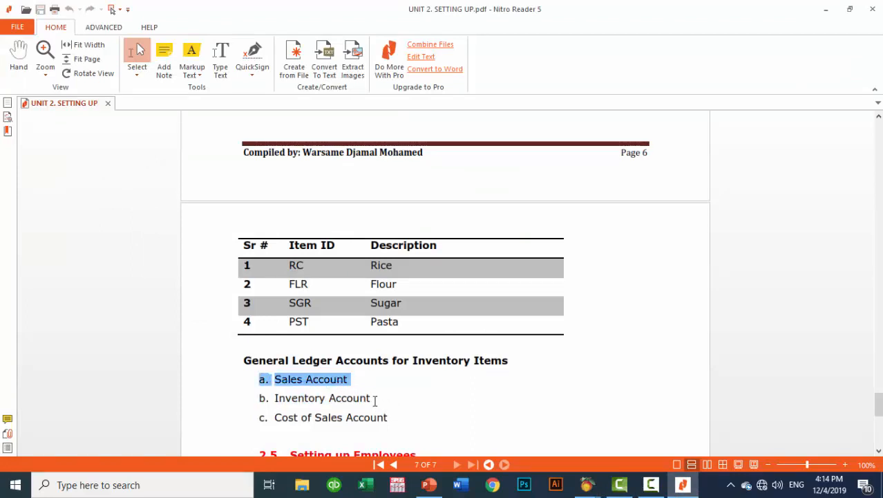
left_click_drag(375, 400, 255, 398)
left_click(392, 420)
left_click_drag(394, 420, 231, 415)
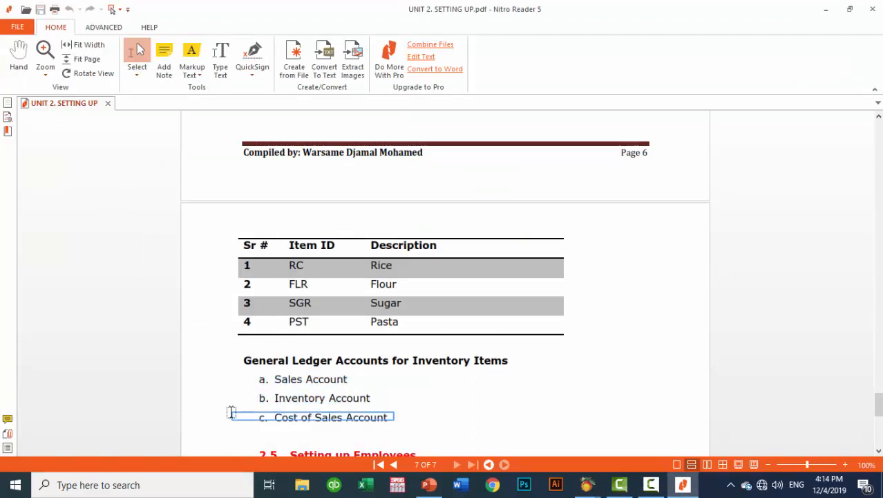
Return to Peachtree's Maintain Inventory Items and assign account 410 Sales as the GL sales account.
mouse_move(586, 486)
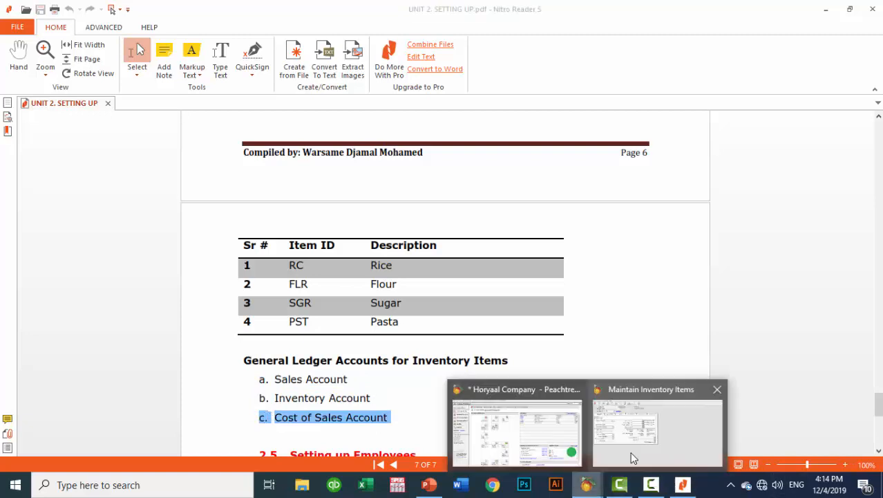
left_click(631, 451)
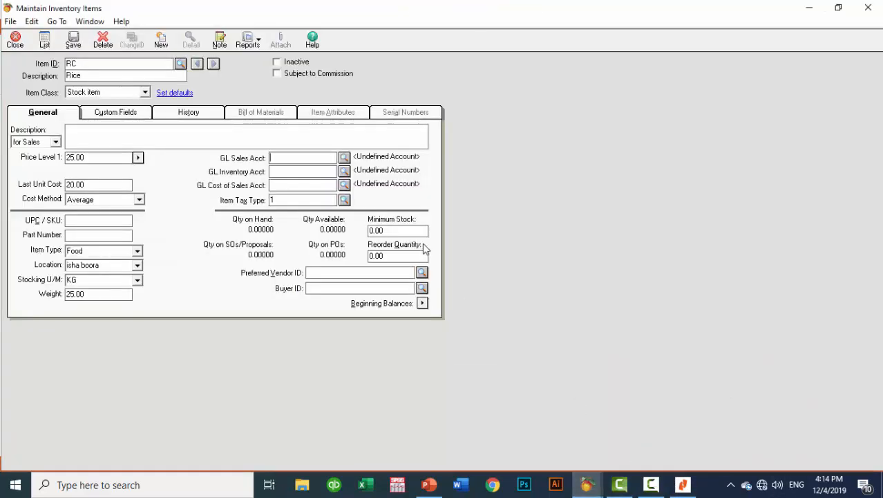
left_click(344, 158)
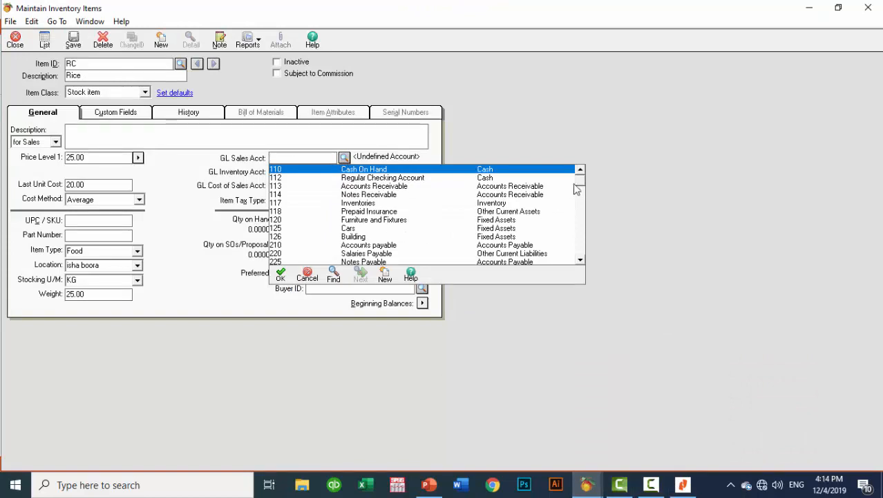
left_click_drag(581, 181, 584, 223)
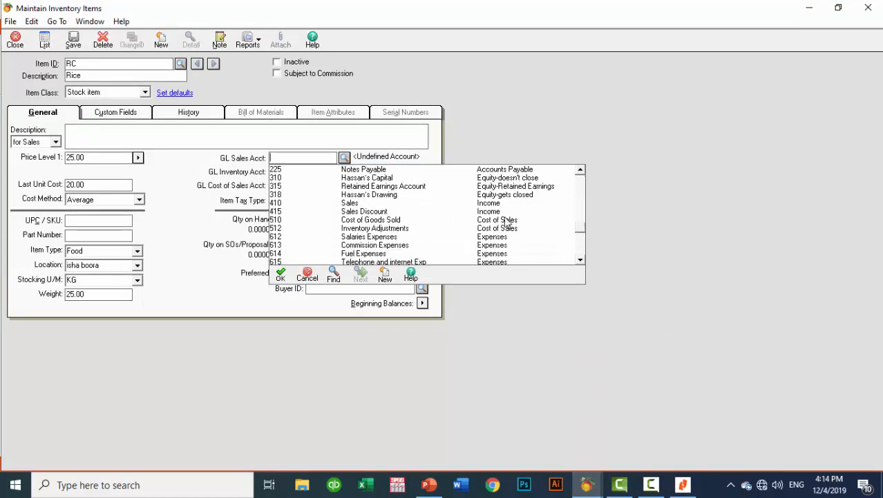
double_click(479, 203)
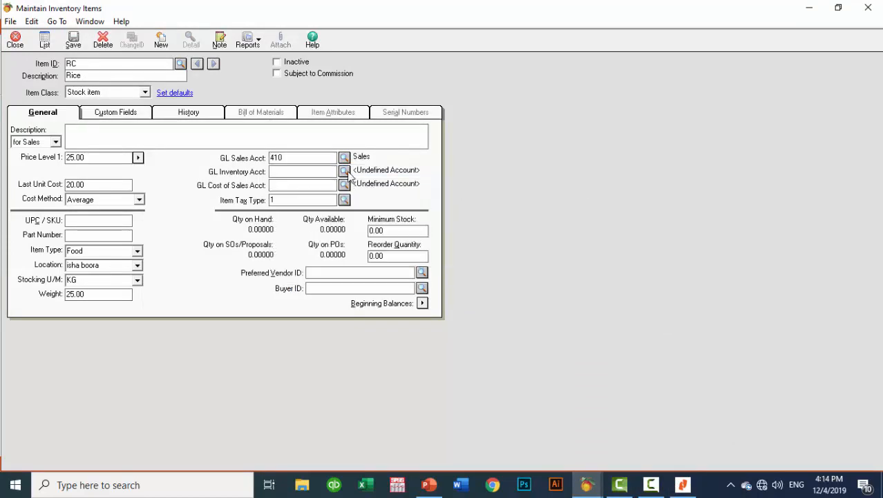
Assign 512 Inventory Adjustments as the GL inventory account and 510 Cost of Goods Sold as the cost of sales account.
left_click(344, 172)
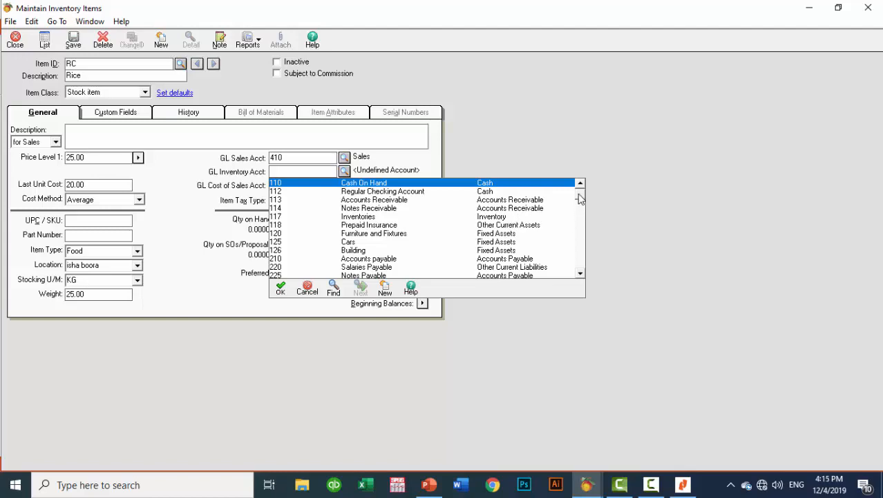
left_click_drag(580, 208, 582, 237)
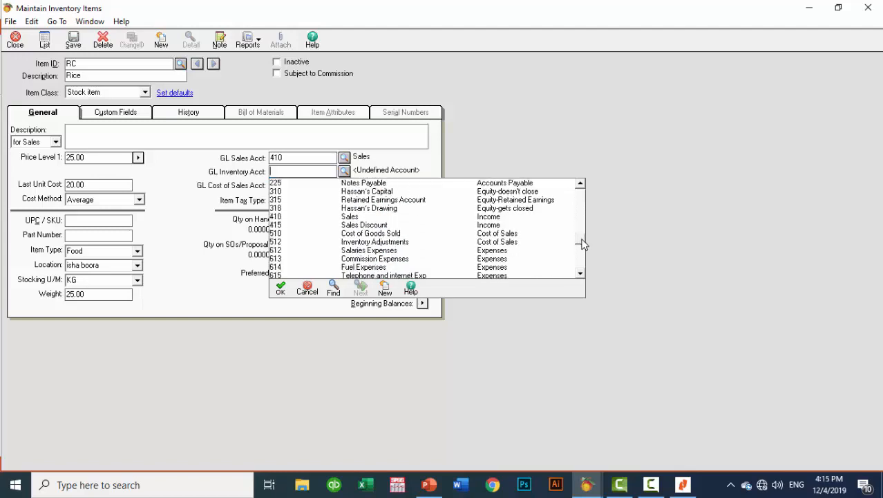
double_click(384, 241)
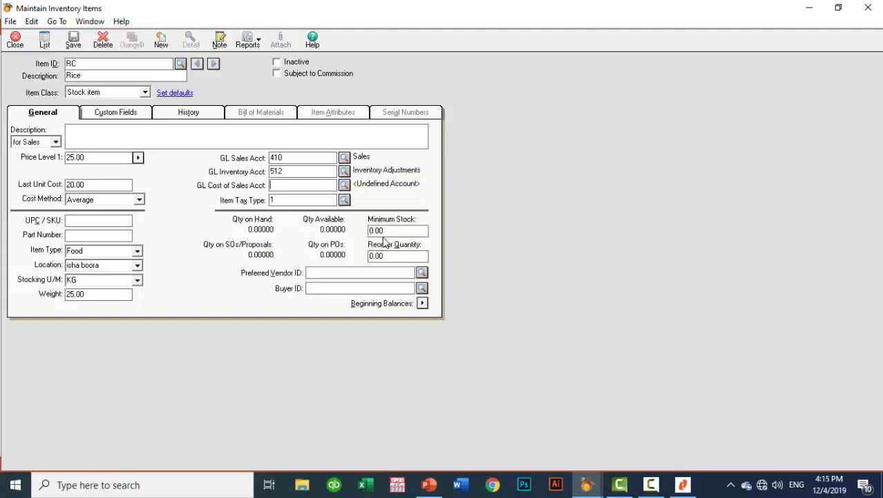
left_click(343, 185)
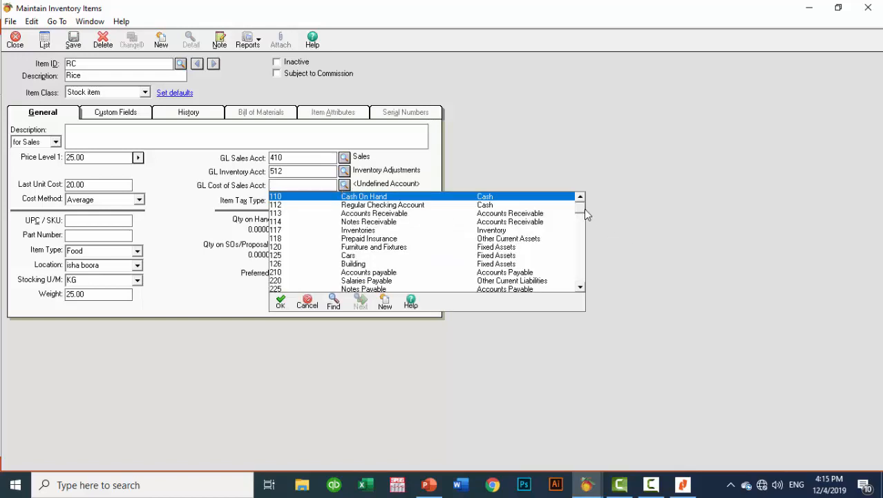
left_click_drag(584, 210, 582, 250)
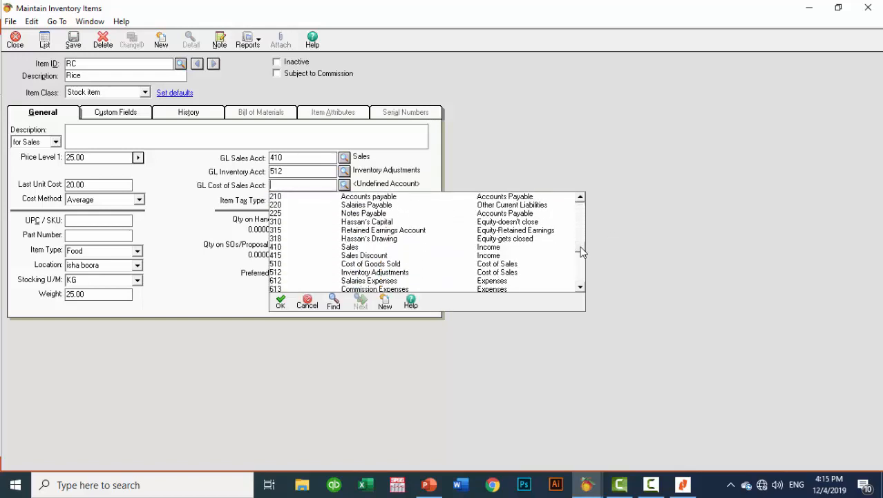
double_click(409, 266)
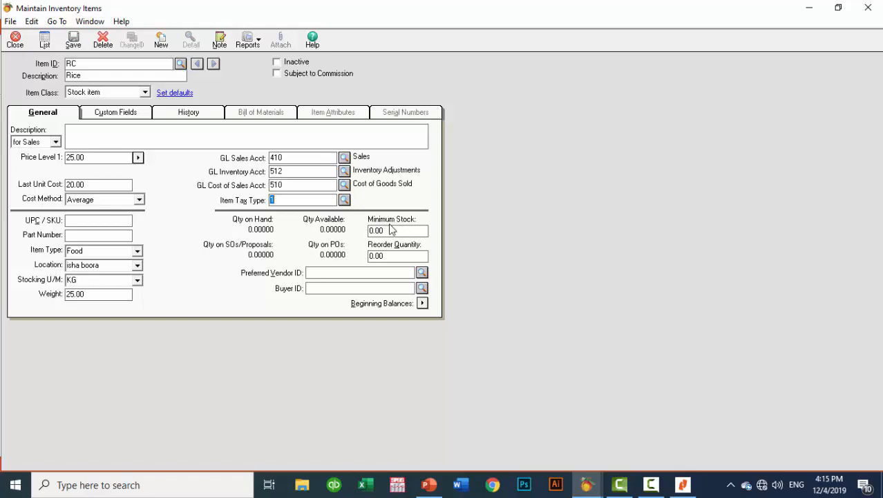
Set the rice item's minimum stock to 10 and its reorder quantity to 15.
left_click(391, 233)
type("10")
left_click(406, 256)
type("1")
left_click(382, 228)
Choose VC002 as the preferred vendor for the rice item.
left_click(422, 273)
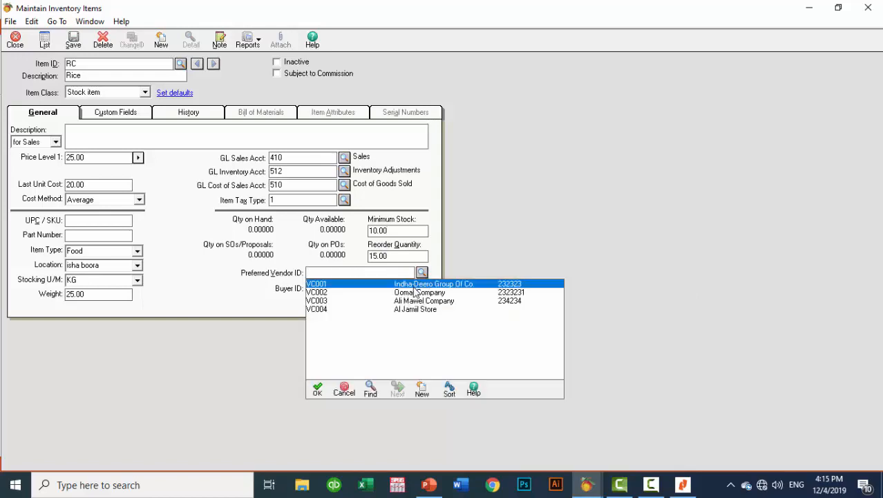
left_click(413, 293)
double_click(414, 296)
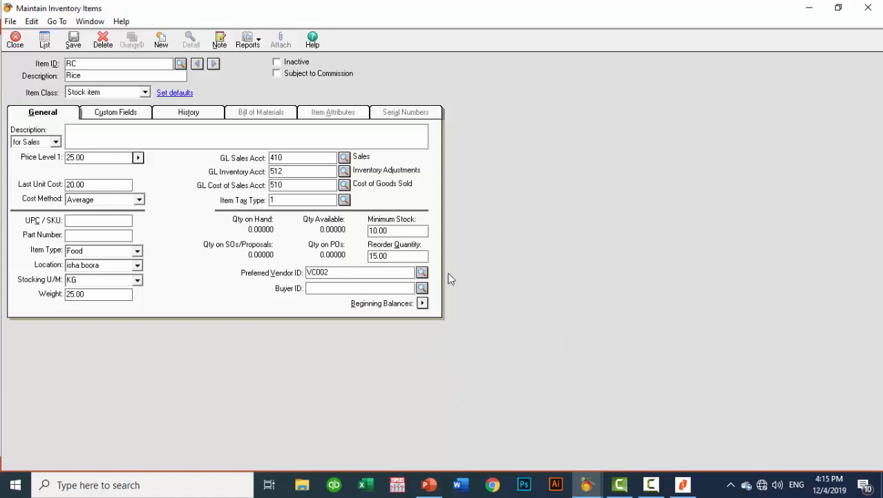
Enter indha deero as the alternate vendor in the rice item's custom fields.
left_click(347, 286)
left_click(116, 122)
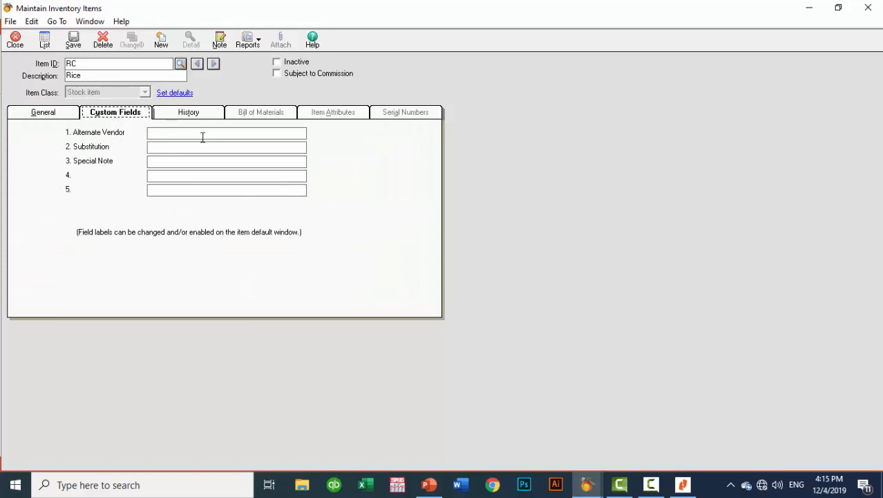
left_click(152, 134)
type("ir")
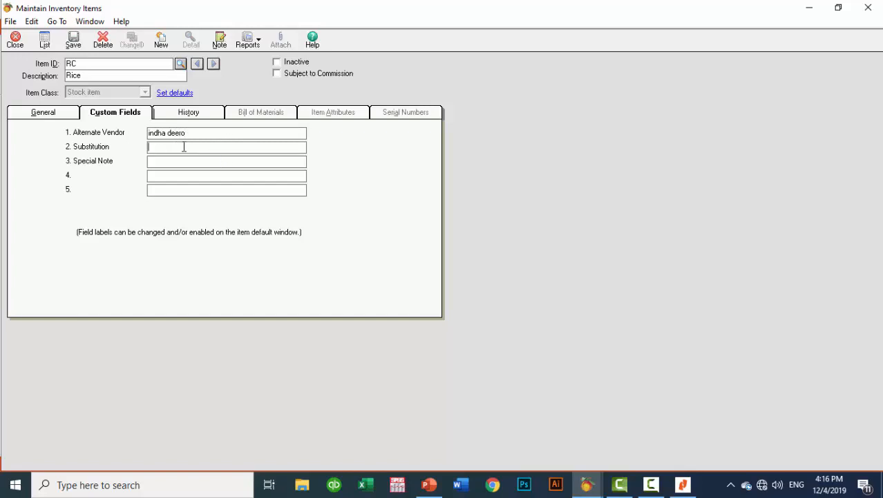
left_click(149, 147)
Add the sales description "this rice from india" to the rice item's general details and save the item.
left_click(56, 116)
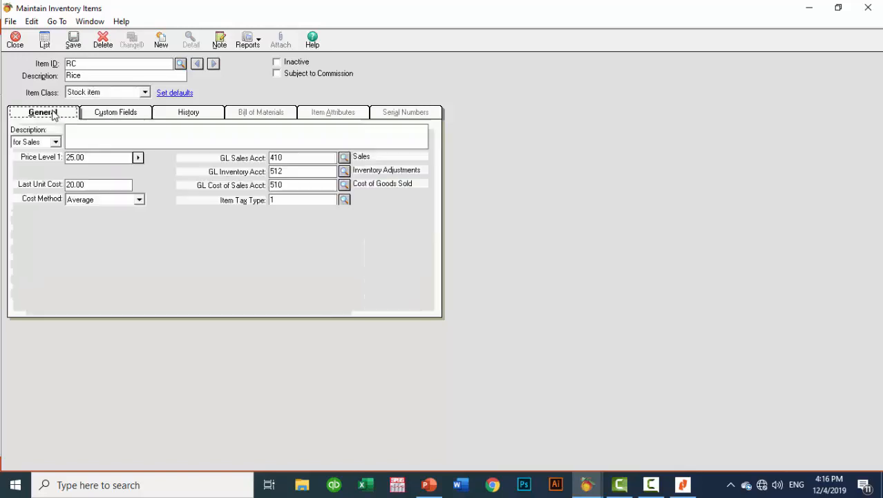
left_click(108, 136)
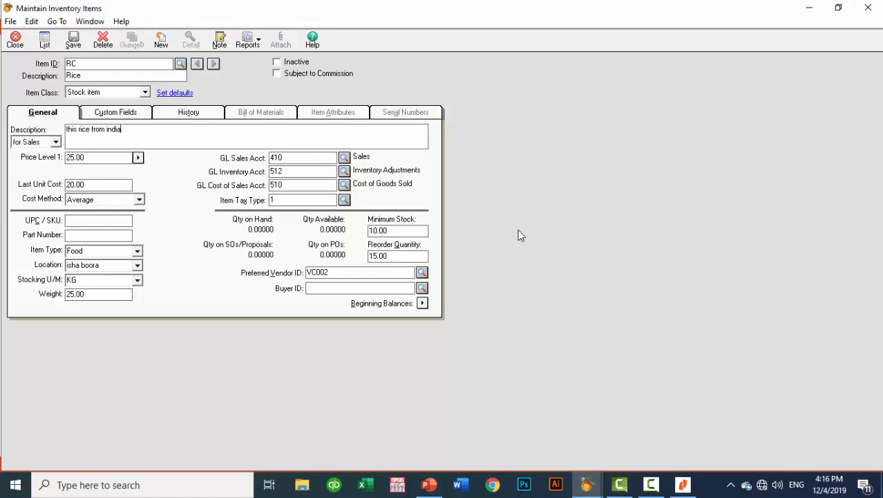
left_click(73, 42)
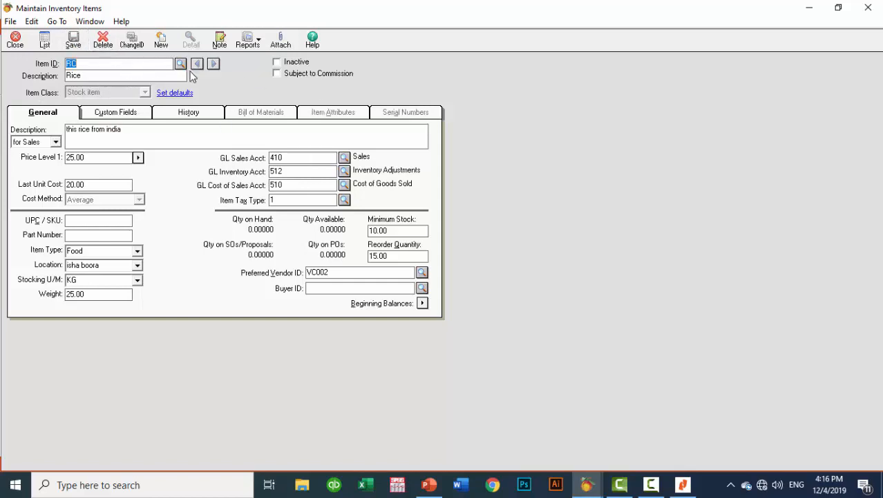
Check the saved rice item in the inventory list and reopen its record from there.
left_click(74, 40)
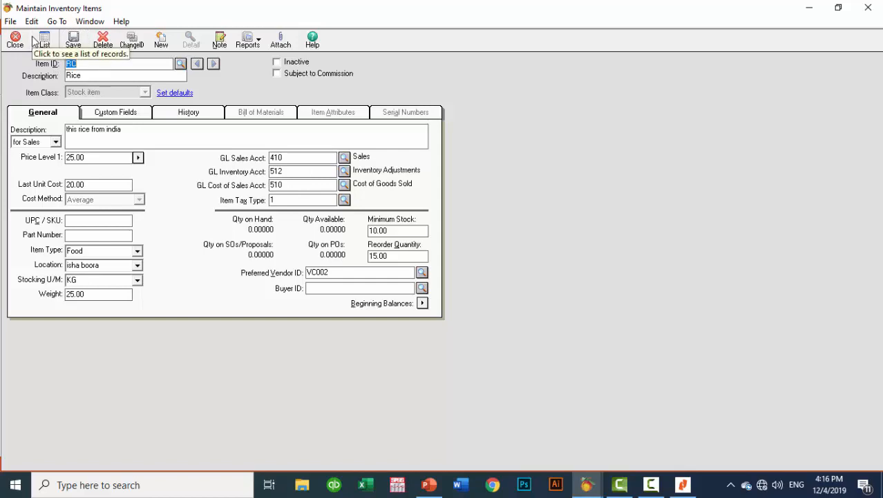
left_click(45, 43)
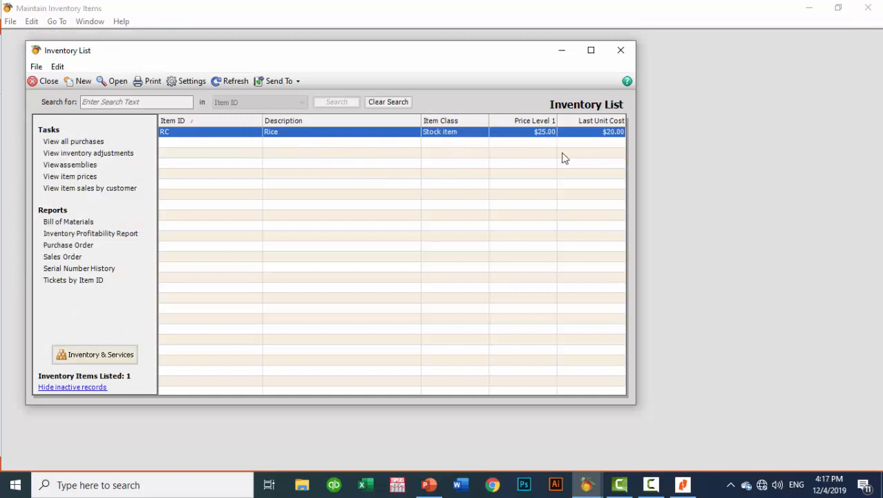
double_click(192, 135)
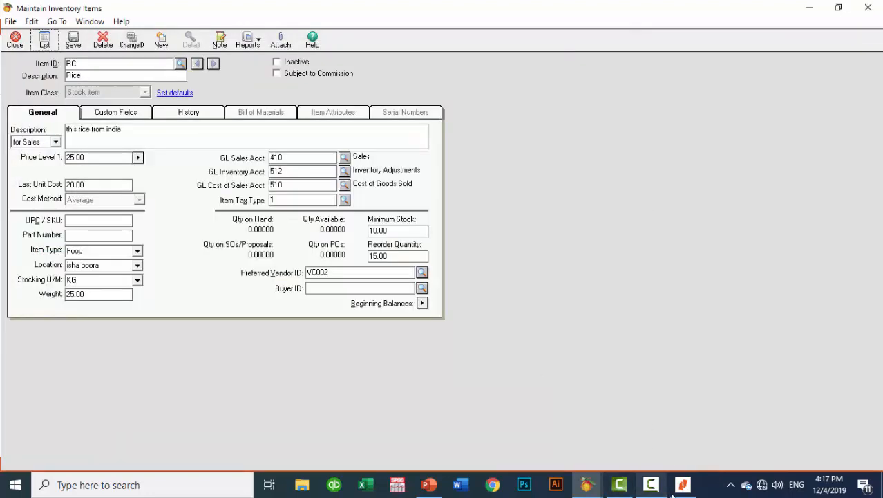
Start a new blank inventory item and look up the second item's ID in the unit PDF in Nitro Reader.
left_click(161, 40)
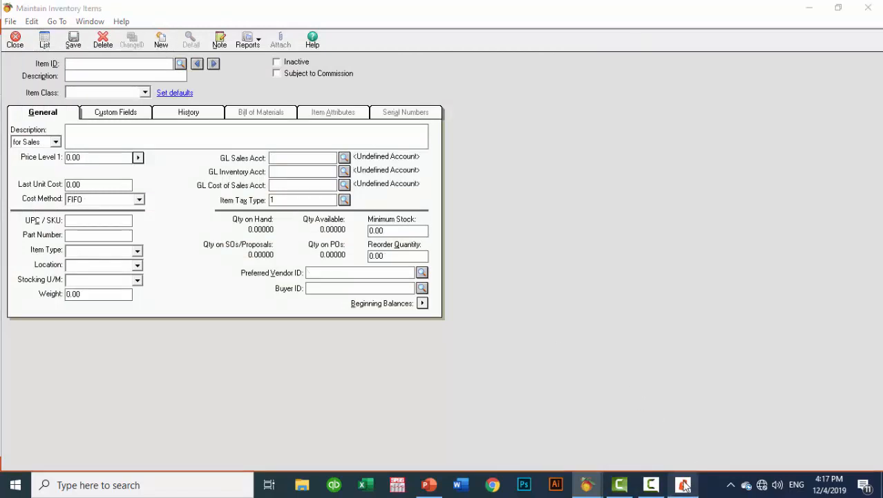
left_click(684, 485)
double_click(299, 284)
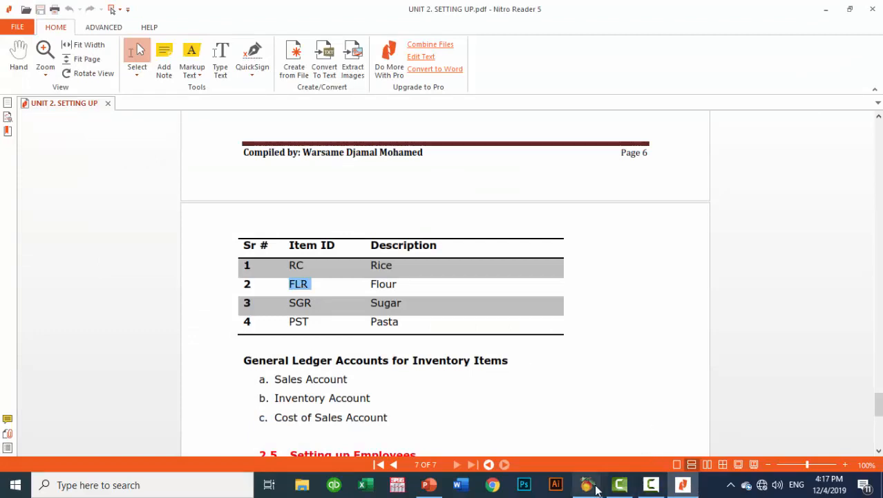
mouse_move(592, 483)
left_click(645, 448)
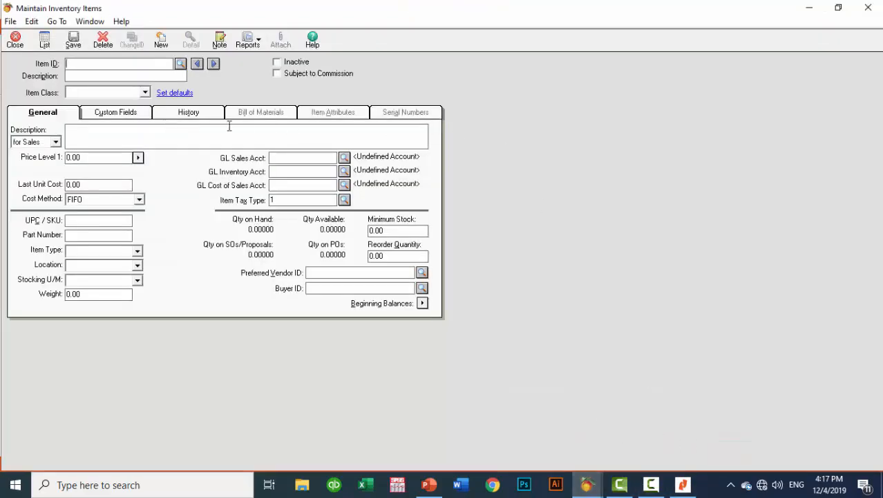
Back in Peachtree, enter FLR as the new item's ID and FLOOR as its description.
left_click(110, 67)
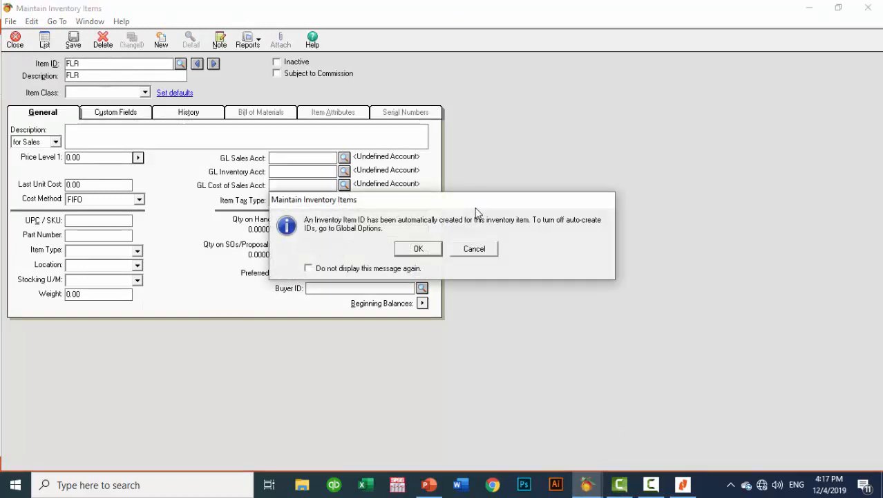
left_click(419, 249)
left_click_drag(98, 78, 59, 75)
type("f")
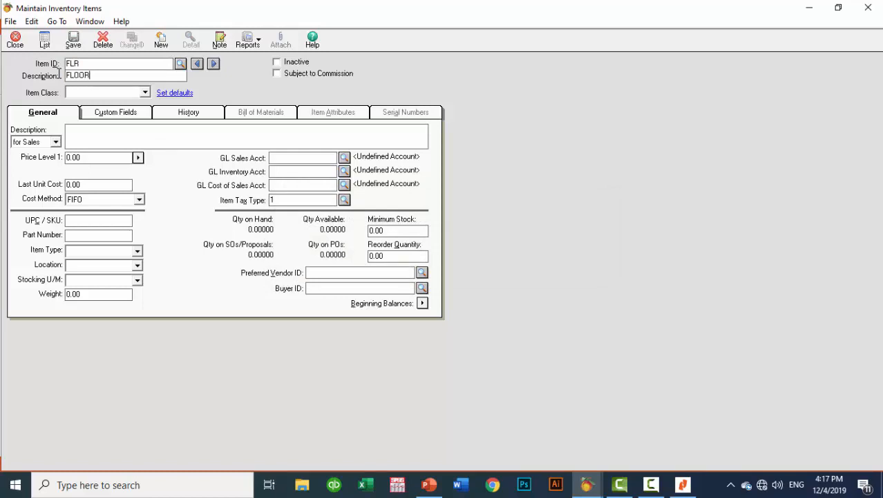
Dismiss the automatic ID notice and set the FLOOR item's class to Stock item.
left_click(145, 92)
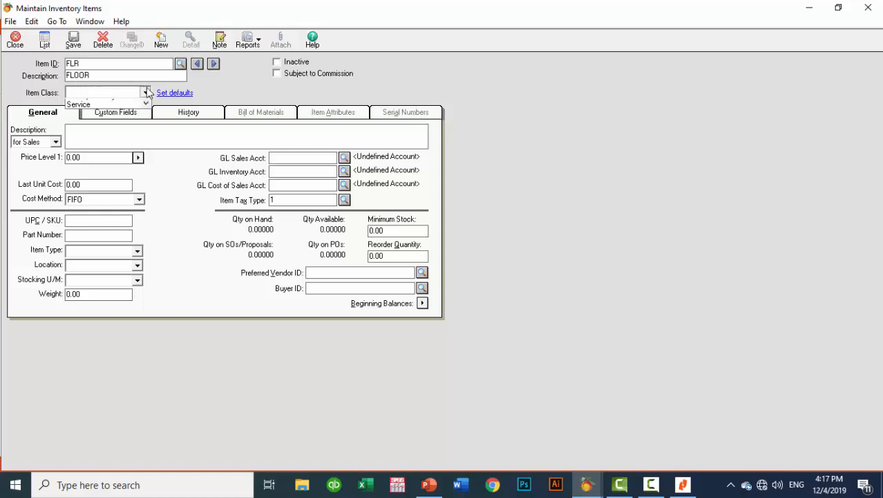
left_click(476, 251)
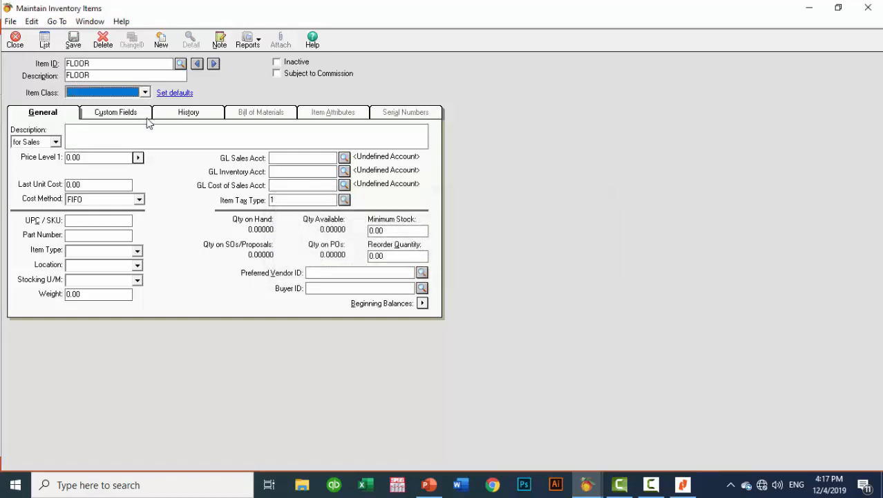
left_click(145, 92)
left_click(111, 105)
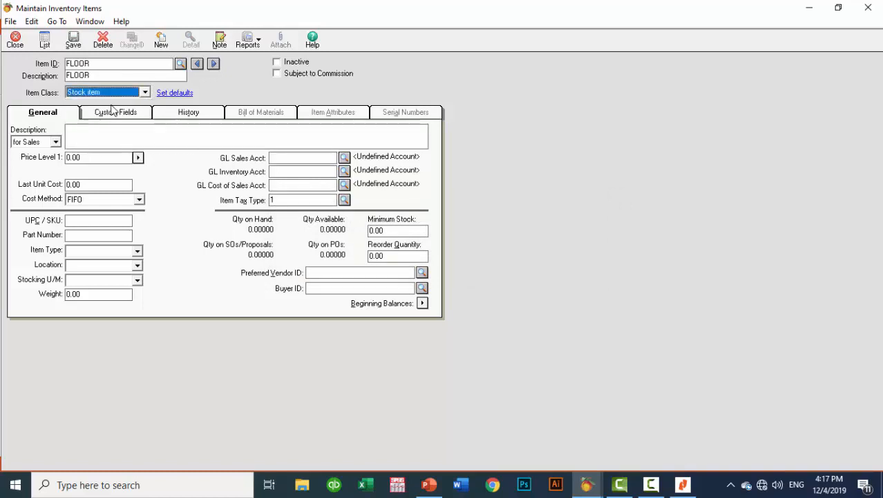
Set the FLOOR item's price level 1 to 40 and its last unit cost to 35.
left_click(80, 158)
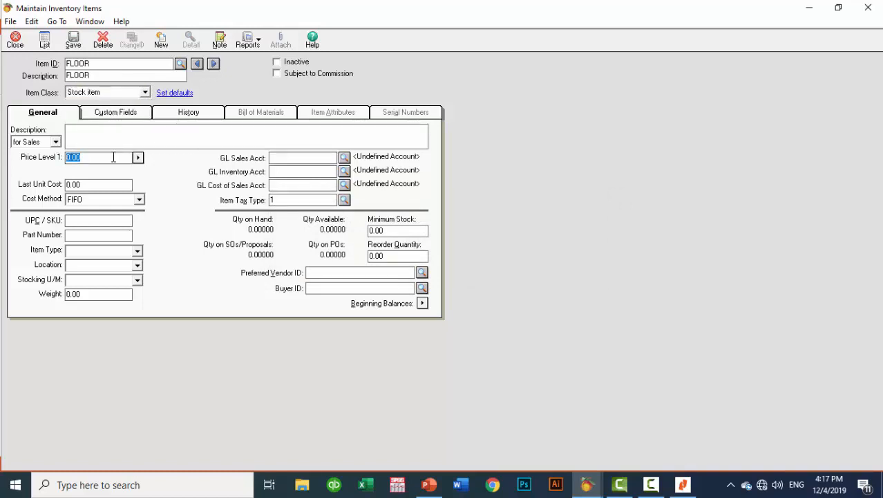
type("40")
left_click(110, 180)
type("35")
Set the FLOOR item's type to Food and its location to isha boora.
left_click(136, 250)
left_click(113, 266)
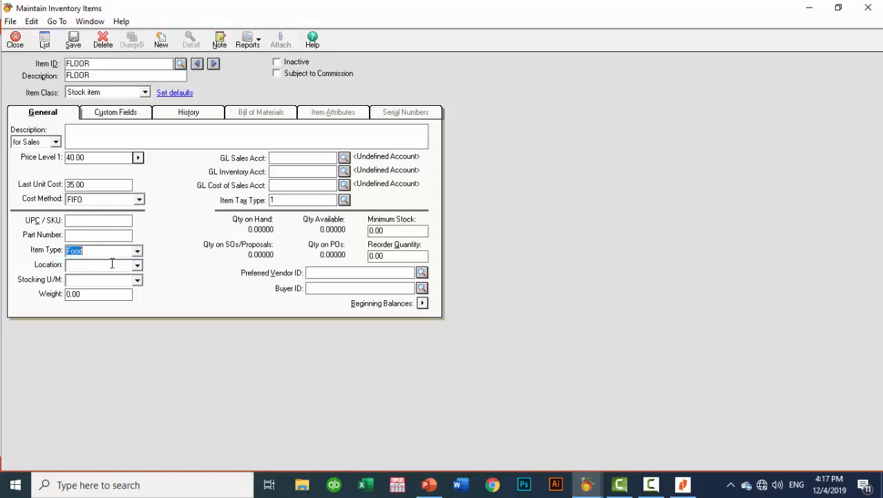
left_click(110, 264)
left_click(138, 267)
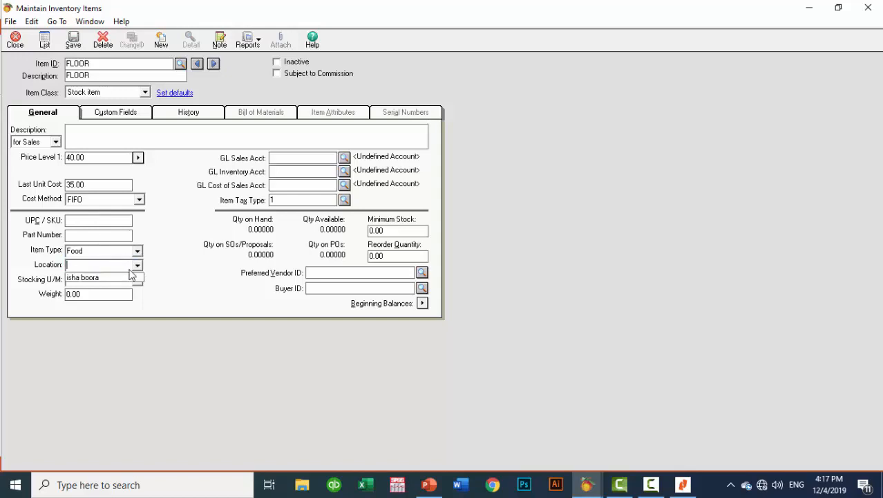
left_click(122, 279)
Set the FLOOR item's stocking unit of measure to KG and its weight to 25.
left_click(121, 279)
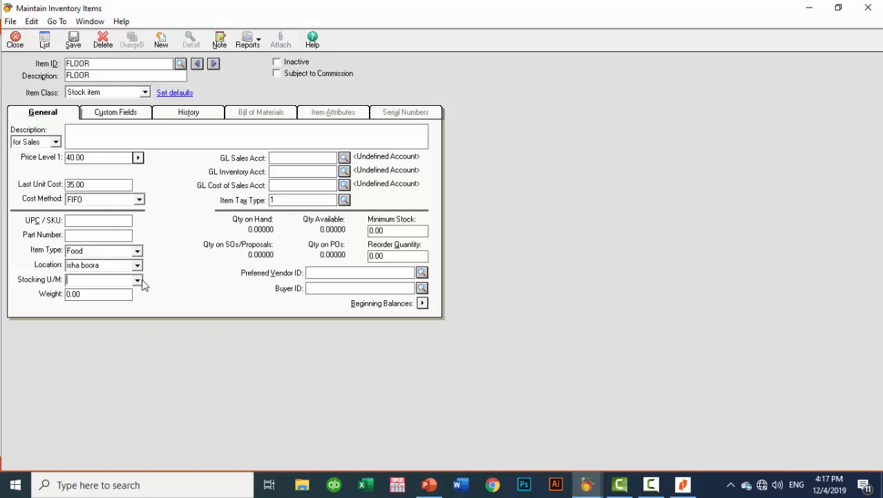
left_click(137, 279)
left_click(127, 294)
left_click(101, 294)
type("25")
Choose VC002 as the preferred vendor for the FLOOR item.
left_click(421, 273)
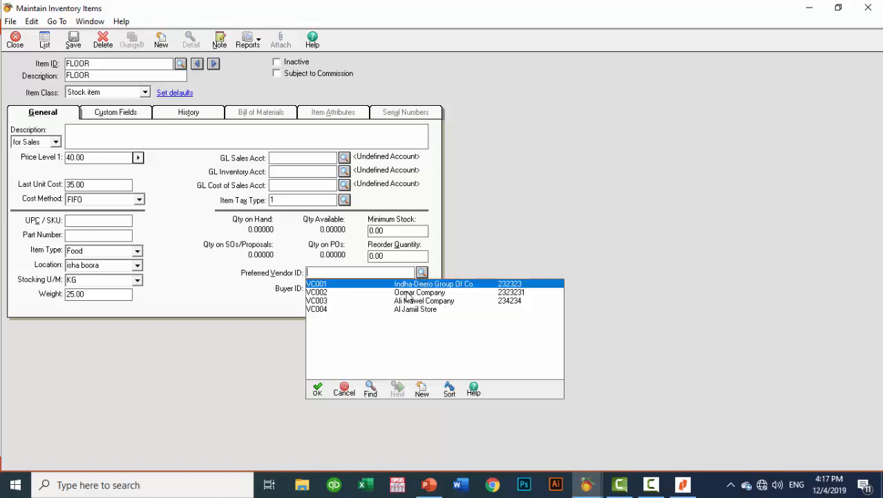
left_click(408, 289)
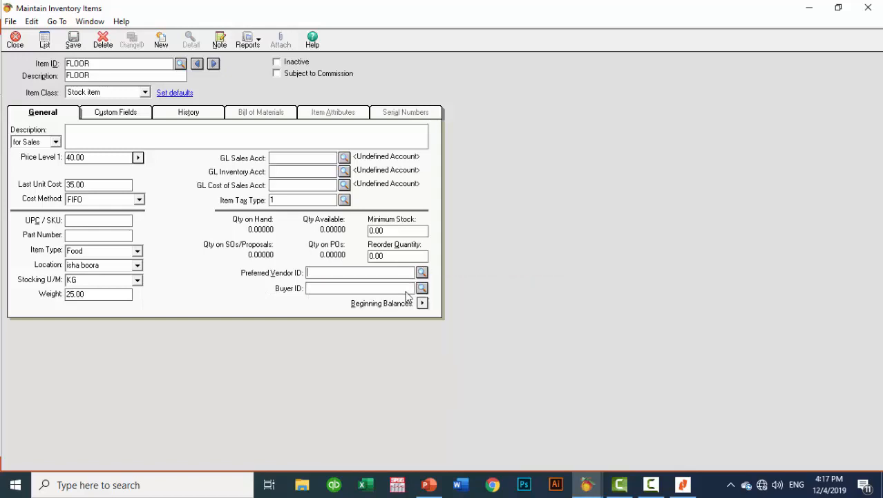
Consult the general ledger accounts for inventory items in the Nitro Reader PDF and return to Peachtree's Maintain Inventory Items.
left_click(344, 158)
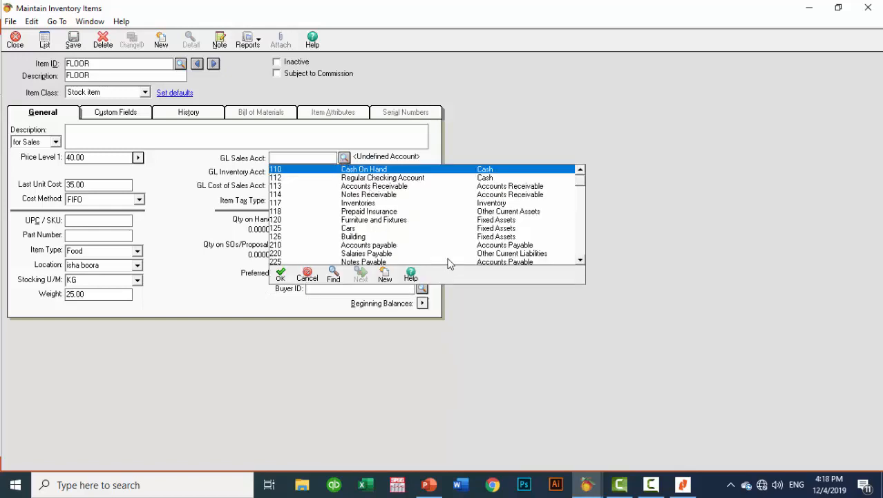
left_click(682, 484)
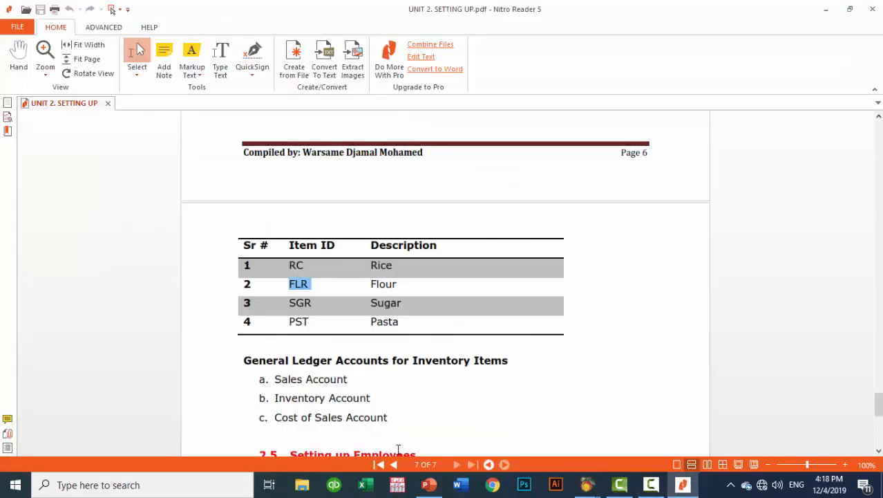
left_click(692, 423)
left_click(591, 489)
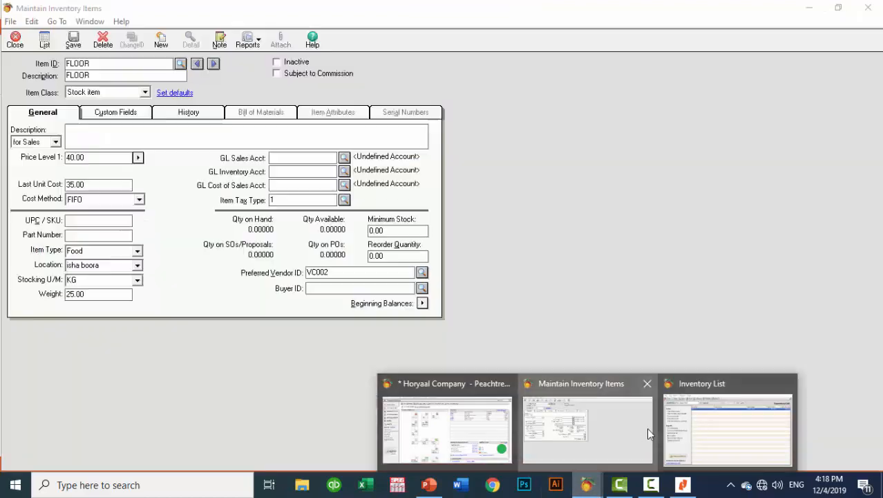
left_click(647, 428)
Assign account 410 Sales as the FLOOR item's GL sales account.
left_click(344, 158)
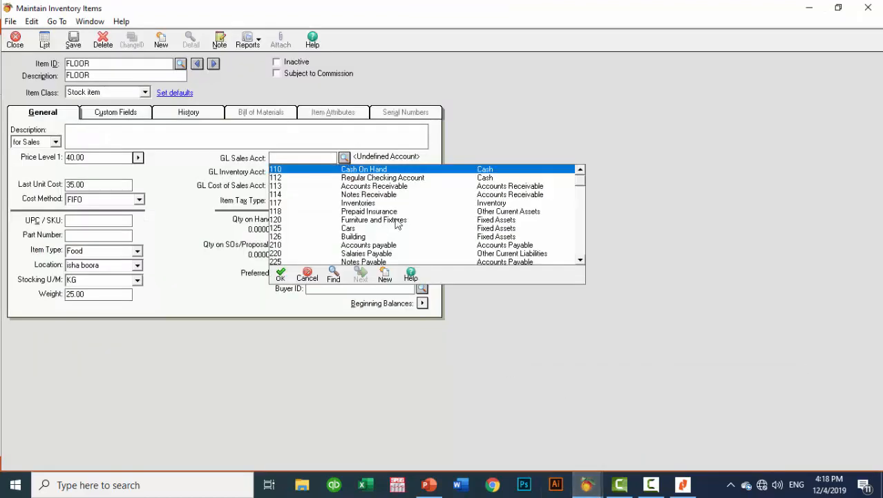
left_click_drag(584, 183, 581, 217)
double_click(372, 235)
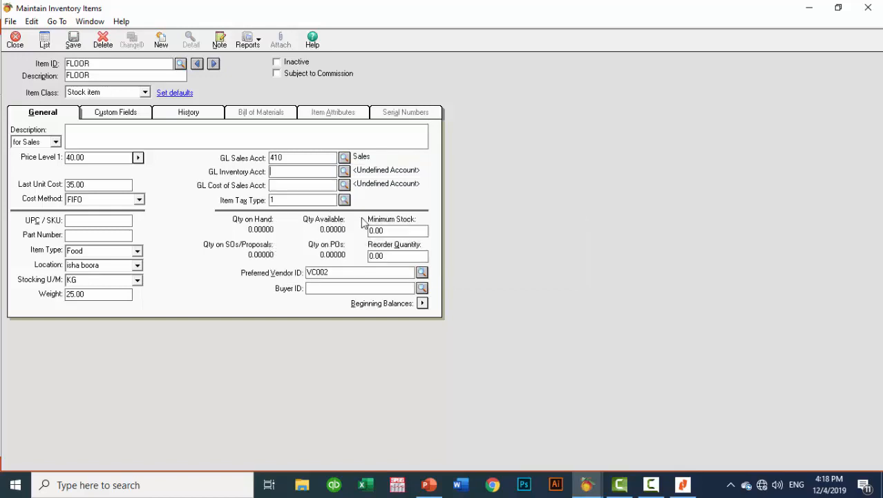
Assign 512 Inventory Adjustments as the FLOOR item's GL inventory account and 510 Cost of Goods Sold as its cost of sales account.
left_click(344, 172)
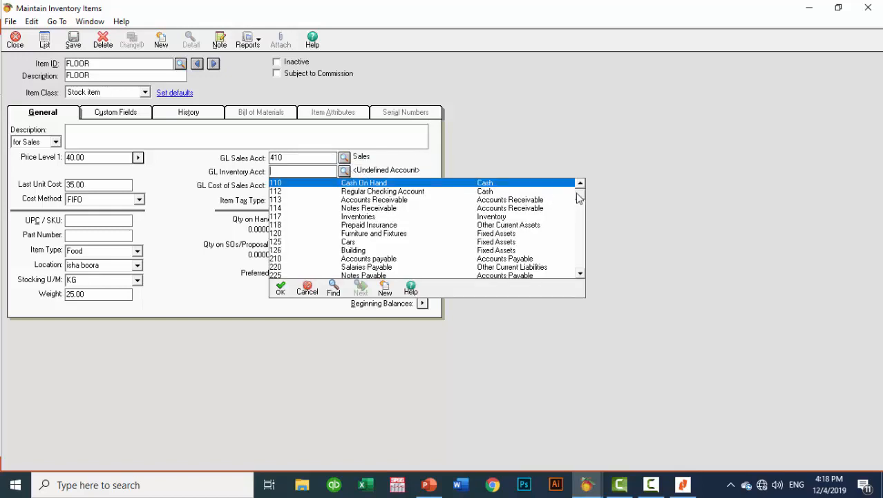
left_click_drag(580, 199, 582, 223)
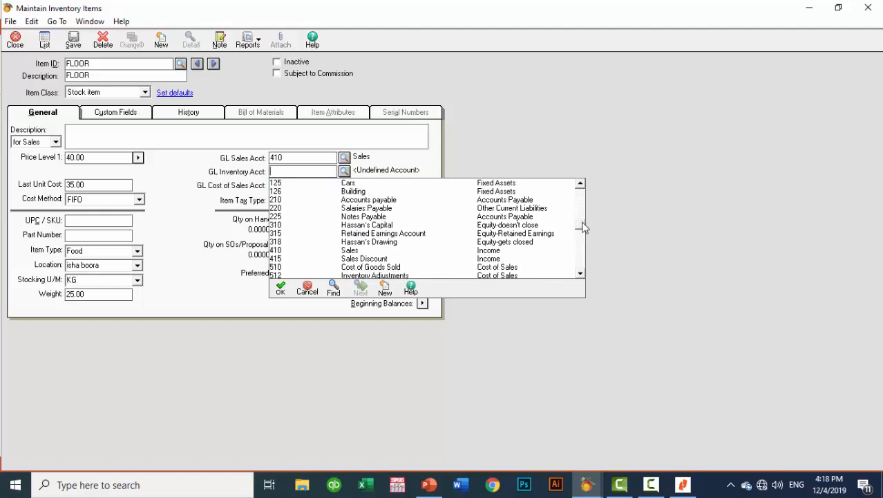
double_click(401, 276)
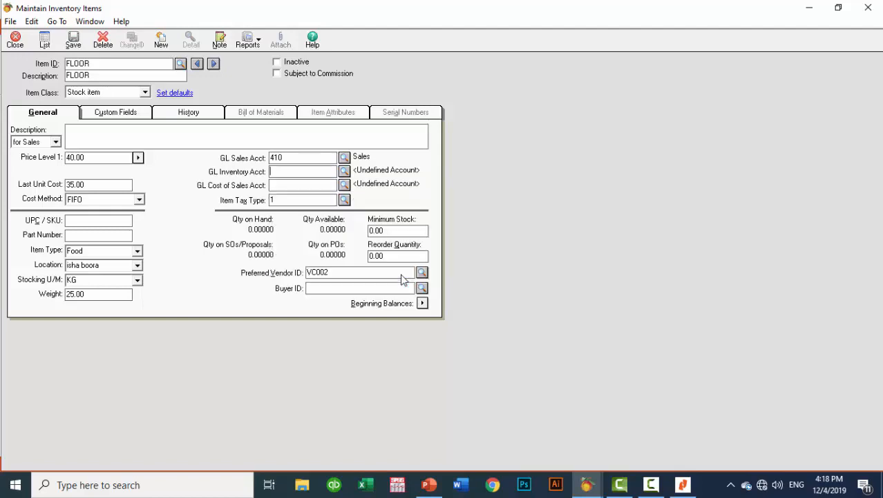
left_click(344, 186)
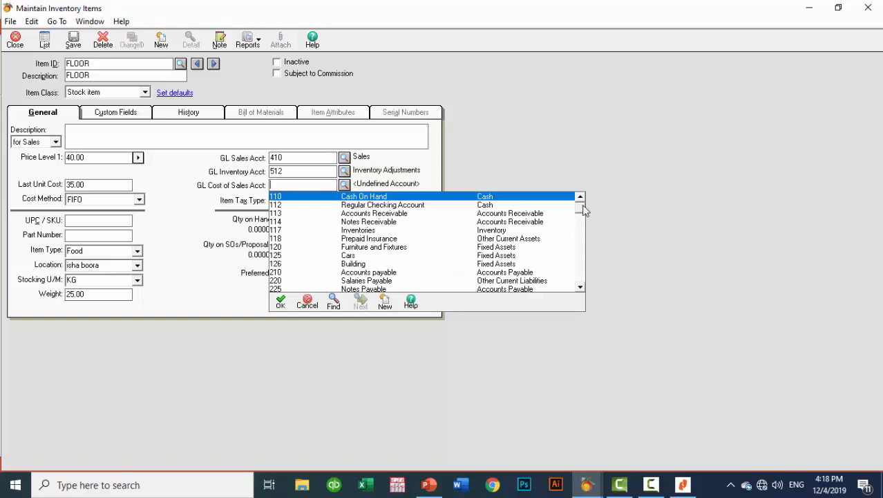
left_click_drag(581, 217, 583, 248)
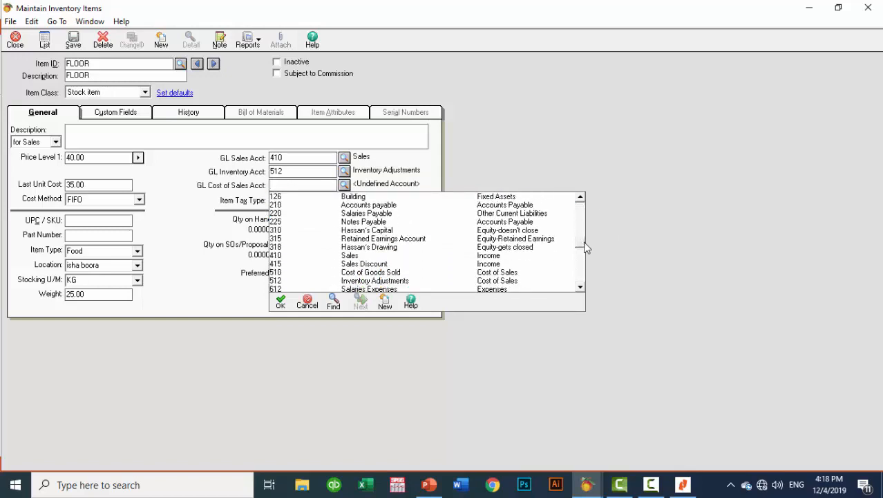
double_click(475, 275)
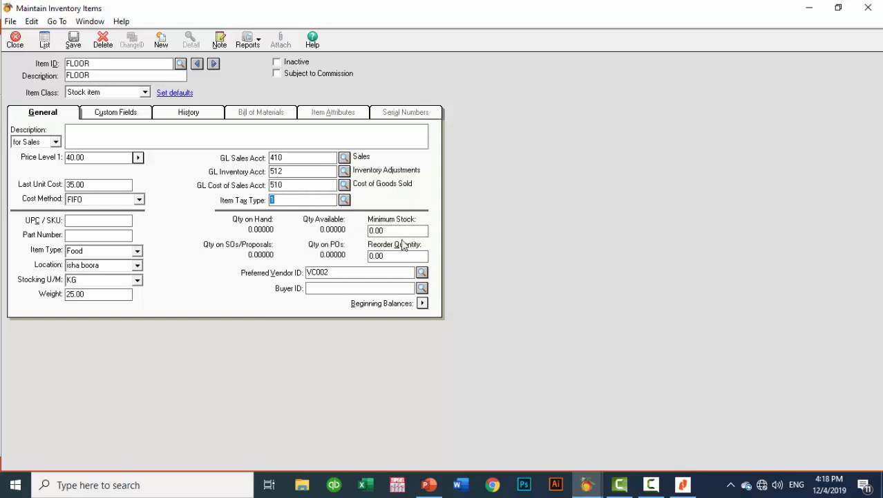
Set the FLOOR item's minimum stock to 5 and its reorder quantity to 10.
left_click(389, 230)
type("5")
left_click(386, 257)
type("10")
left_click(405, 230)
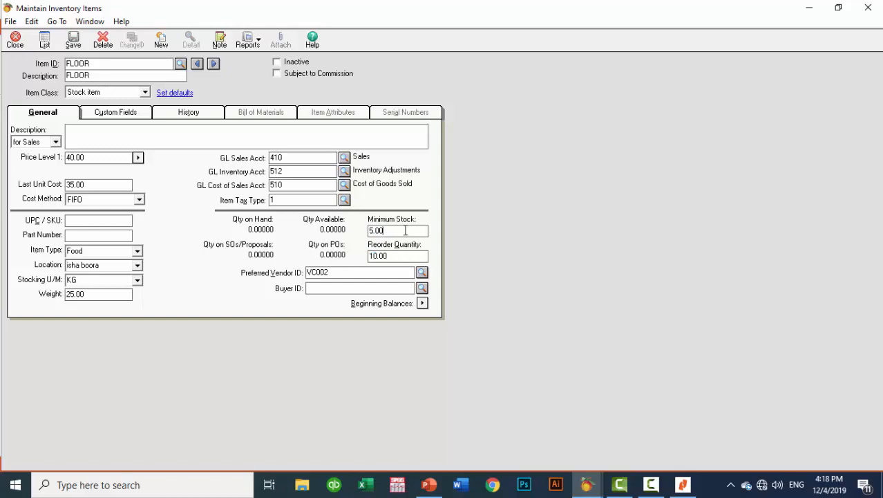
Save the FLOOR item without custom field entries and check it in the inventory list.
left_click(135, 114)
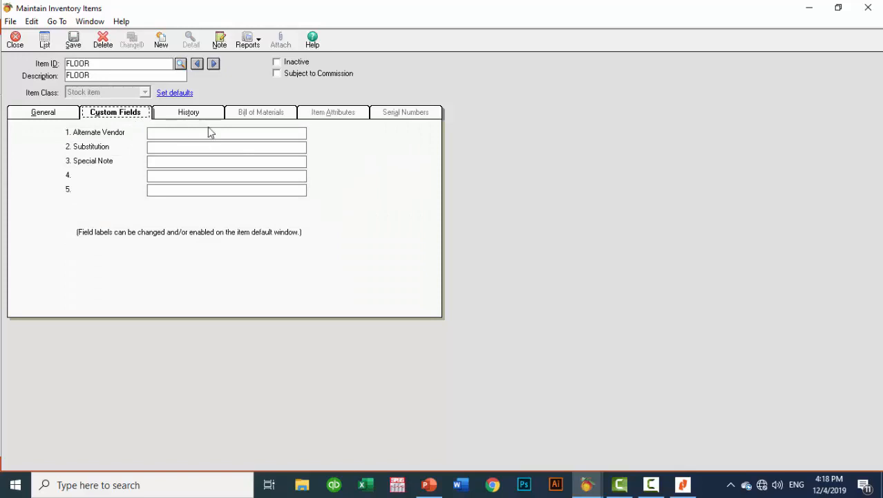
left_click(49, 115)
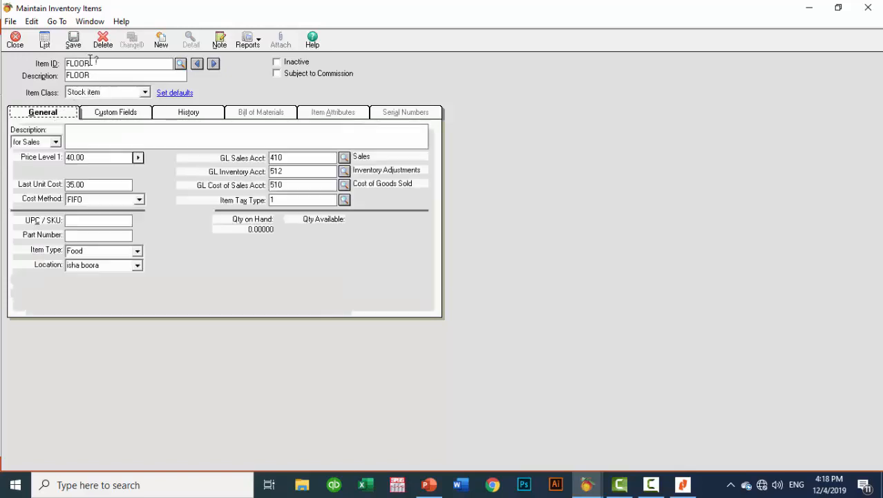
left_click(72, 40)
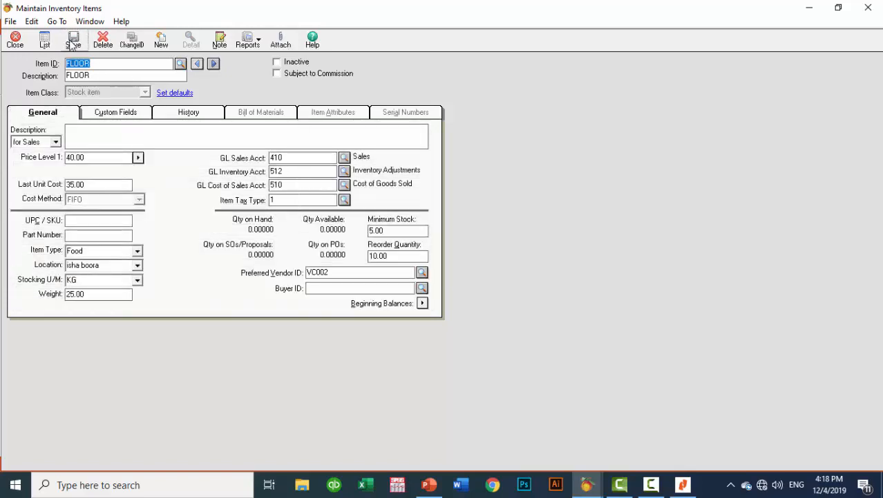
left_click(42, 42)
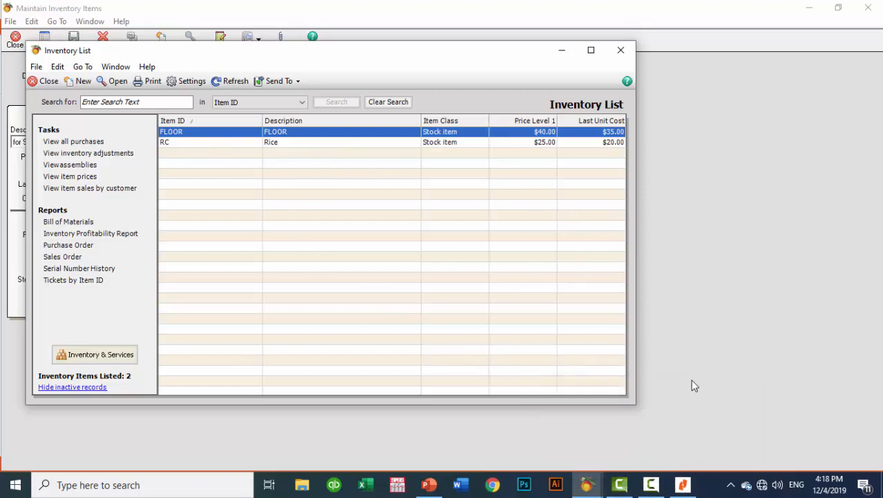
left_click(619, 49)
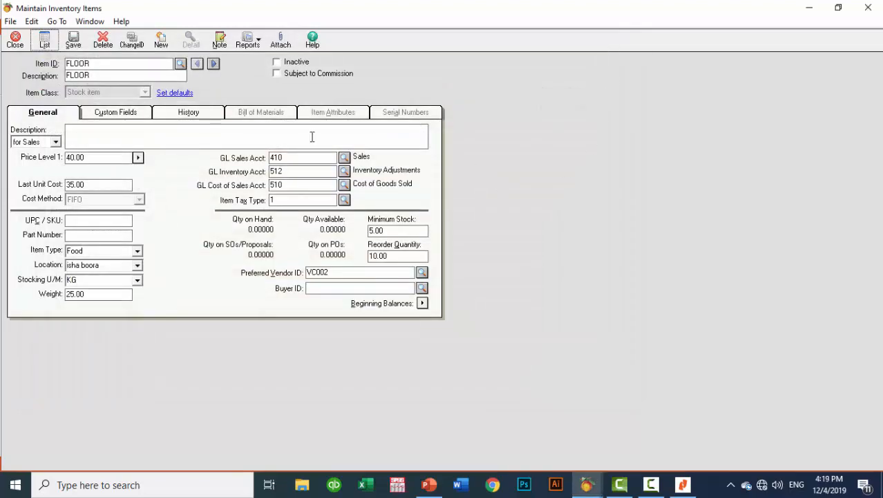